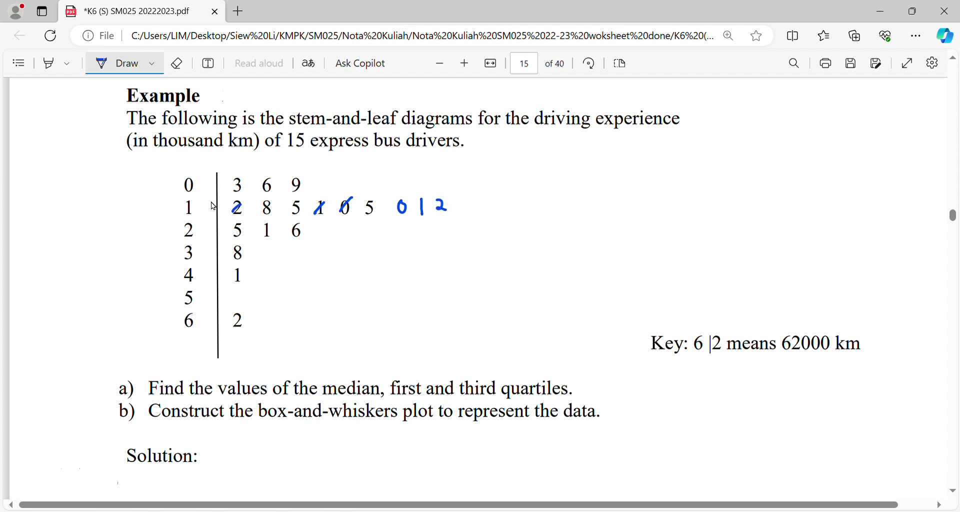
# Step: Finish the sorted leaves: stem 1 as 0 1 2 5 5 8 and stem 2 as 1 5 6
pyautogui.moveTo(479, 201); pyautogui.dragTo(479, 208)
pyautogui.moveTo(506, 199); pyautogui.dragTo(503, 198)
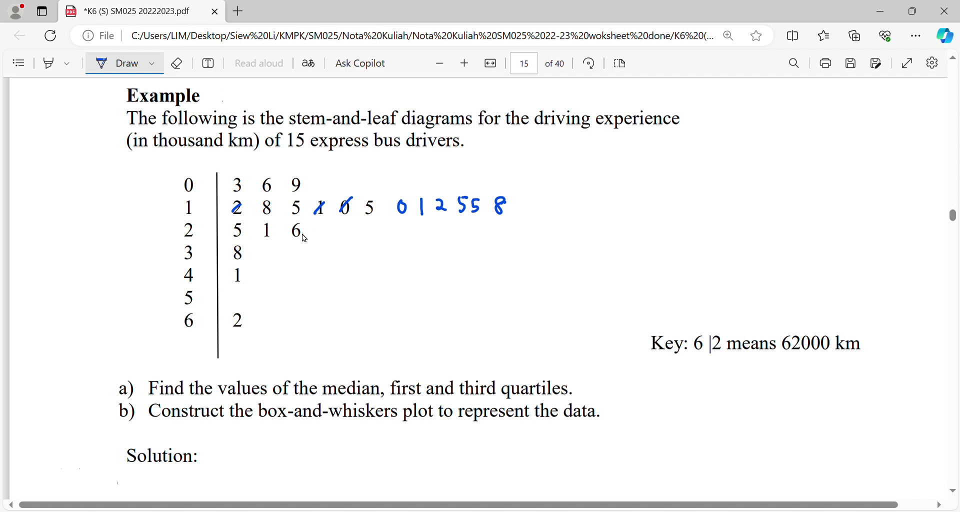
pyautogui.moveTo(422, 223)
pyautogui.mouseDown()
pyautogui.moveTo(422, 238)
pyautogui.moveTo(447, 233)
pyautogui.mouseUp()
# Step: Write the quartile labels Q2, Q1 and Q3 above part a) of the question
pyautogui.moveTo(352, 360)
pyautogui.mouseDown()
pyautogui.moveTo(407, 361)
pyautogui.moveTo(417, 381)
pyautogui.mouseUp()
pyautogui.moveTo(482, 360); pyautogui.dragTo(488, 378)
pyautogui.moveTo(492, 366); pyautogui.dragTo(494, 373)
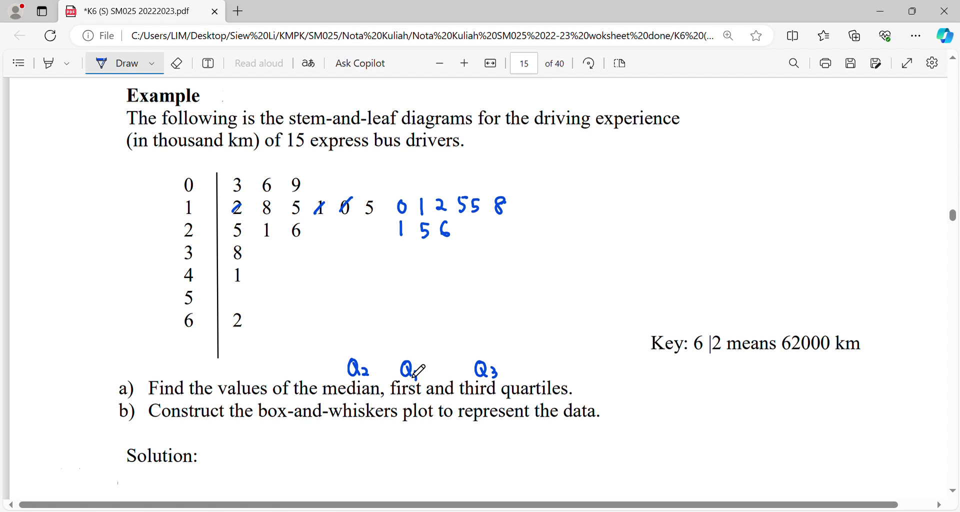
pyautogui.scroll(-2, 418, 371)
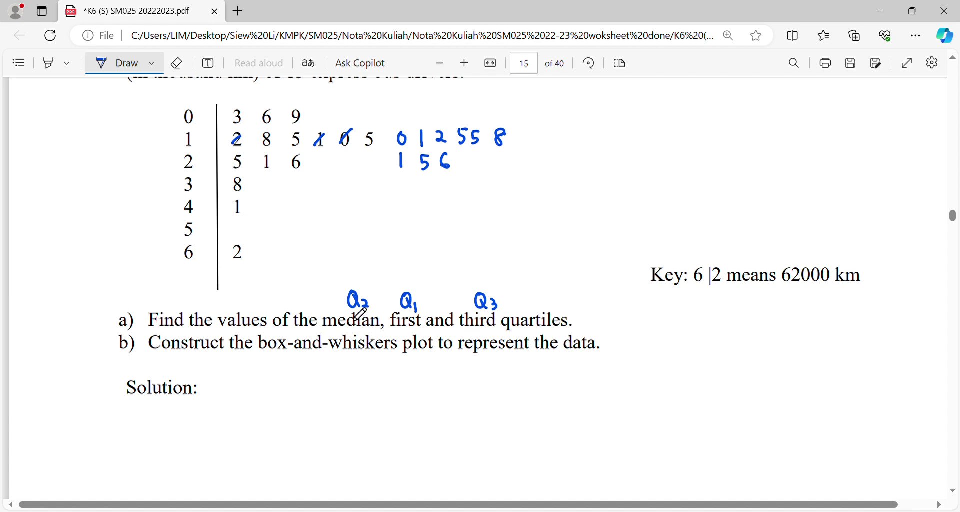
# Step: Under Solution, write the '(a) median Q2' heading and begin the formula S =
pyautogui.moveTo(75, 407)
pyautogui.mouseDown()
pyautogui.moveTo(106, 415)
pyautogui.moveTo(136, 424)
pyautogui.moveTo(134, 414)
pyautogui.moveTo(161, 423)
pyautogui.mouseUp()
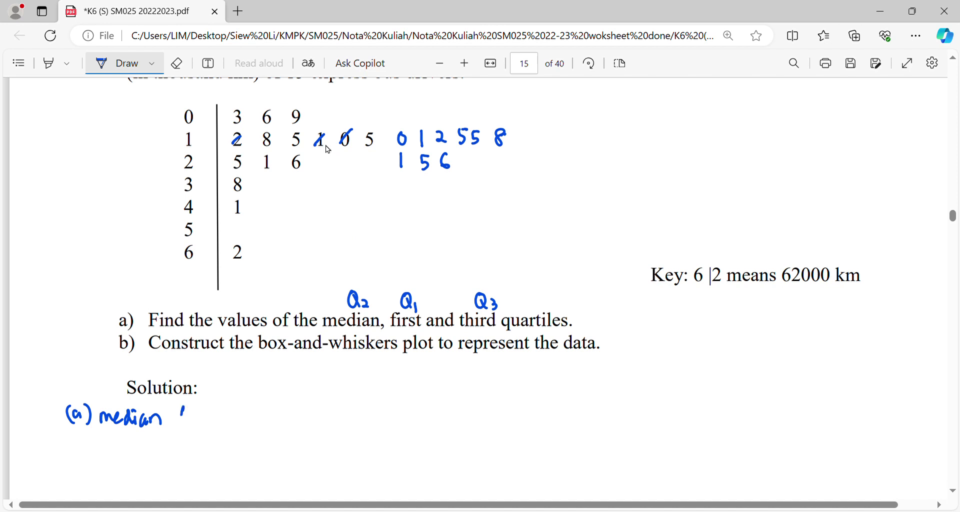
pyautogui.moveTo(183, 407)
pyautogui.mouseDown()
pyautogui.moveTo(191, 426)
pyautogui.moveTo(204, 425)
pyautogui.mouseUp()
pyautogui.moveTo(252, 404)
pyautogui.mouseDown()
pyautogui.moveTo(241, 421)
pyautogui.moveTo(267, 407)
pyautogui.mouseUp()
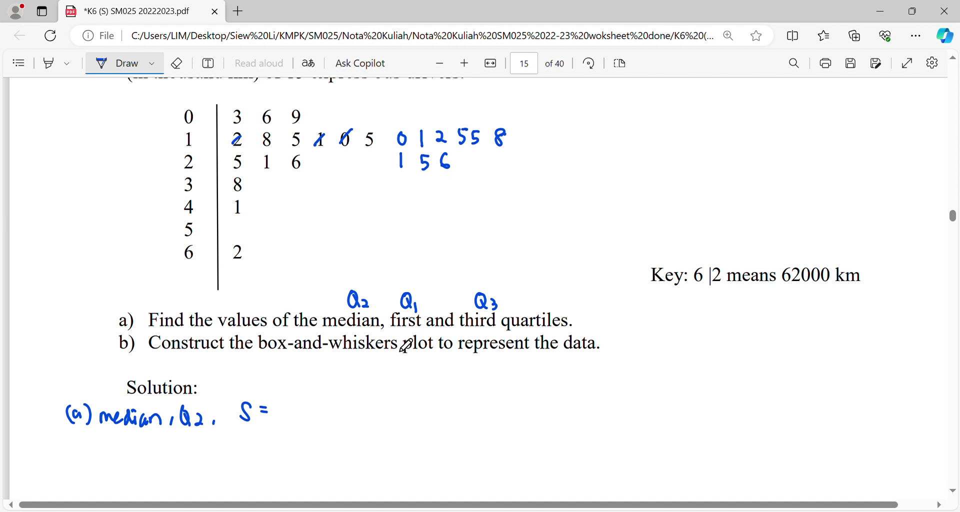
pyautogui.scroll(2, 406, 344)
pyautogui.scroll(1, 406, 345)
pyautogui.scroll(-2, 313, 220)
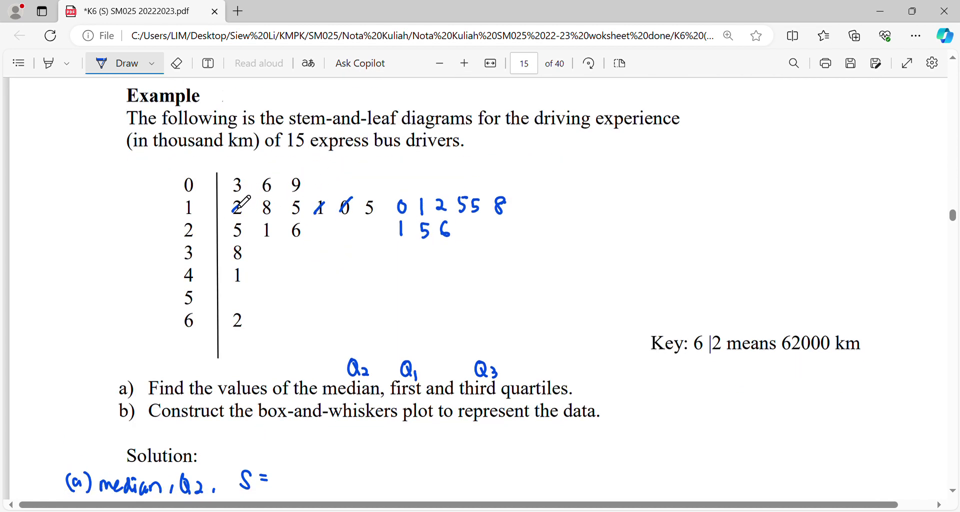
pyautogui.scroll(-1, 330, 300)
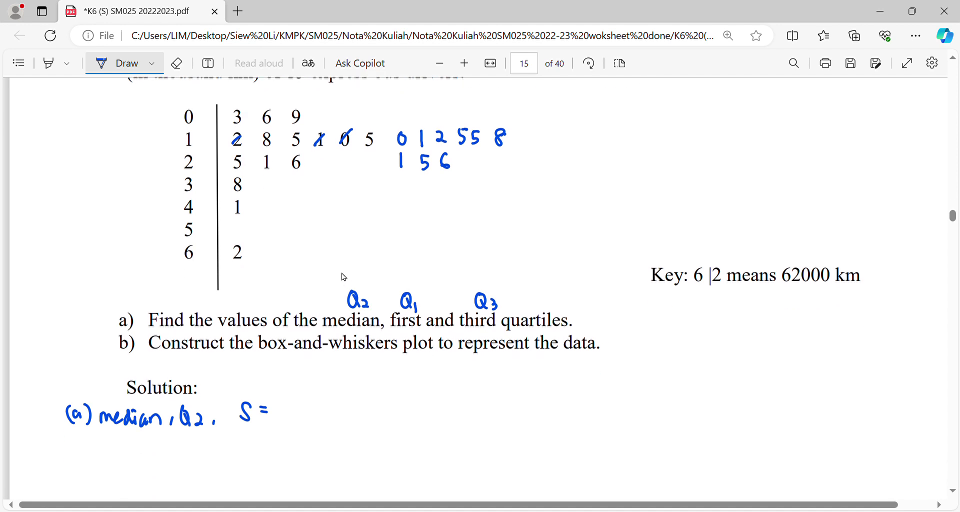
# Step: Write the median position S = 15/2 = 7.5th and note it is a non integer
pyautogui.moveTo(294, 397); pyautogui.dragTo(294, 406)
pyautogui.moveTo(283, 405)
pyautogui.mouseDown()
pyautogui.moveTo(302, 404)
pyautogui.moveTo(298, 443)
pyautogui.mouseUp()
pyautogui.click(307, 439)
pyautogui.moveTo(291, 436)
pyautogui.mouseDown()
pyautogui.moveTo(320, 427)
pyautogui.moveTo(331, 444)
pyautogui.mouseUp()
pyautogui.moveTo(338, 425); pyautogui.dragTo(345, 444)
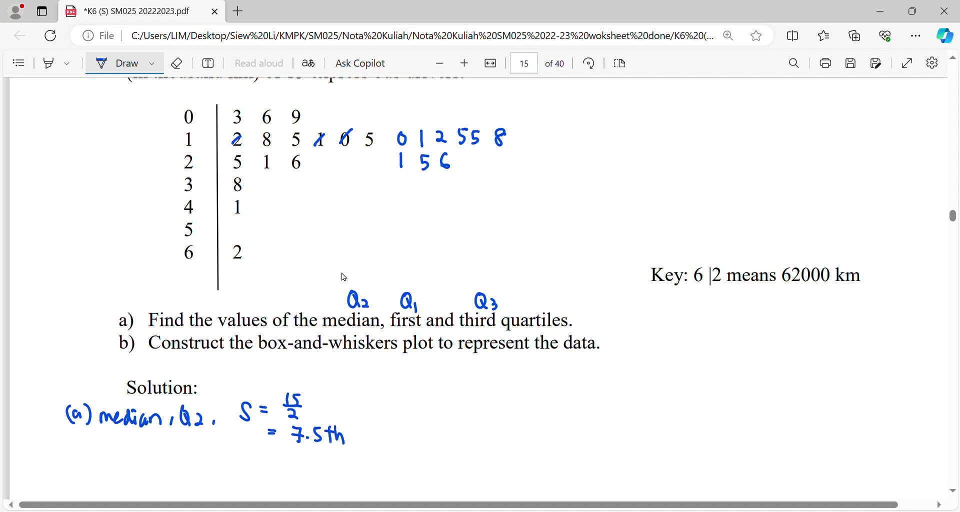
pyautogui.moveTo(364, 424)
pyautogui.mouseDown()
pyautogui.moveTo(358, 446)
pyautogui.moveTo(386, 435)
pyautogui.moveTo(398, 443)
pyautogui.mouseUp()
pyautogui.moveTo(401, 426); pyautogui.dragTo(404, 442)
pyautogui.moveTo(408, 436); pyautogui.dragTo(414, 443)
pyautogui.moveTo(415, 428)
pyautogui.mouseDown()
pyautogui.moveTo(418, 443)
pyautogui.moveTo(433, 448)
pyautogui.mouseUp()
pyautogui.moveTo(436, 437); pyautogui.dragTo(454, 444)
# Step: Round the median position up to [s] = 8th
pyautogui.moveTo(240, 454)
pyautogui.mouseDown()
pyautogui.moveTo(245, 476)
pyautogui.moveTo(265, 454)
pyautogui.moveTo(262, 477)
pyautogui.moveTo(284, 462)
pyautogui.mouseUp()
pyautogui.moveTo(276, 469); pyautogui.dragTo(284, 468)
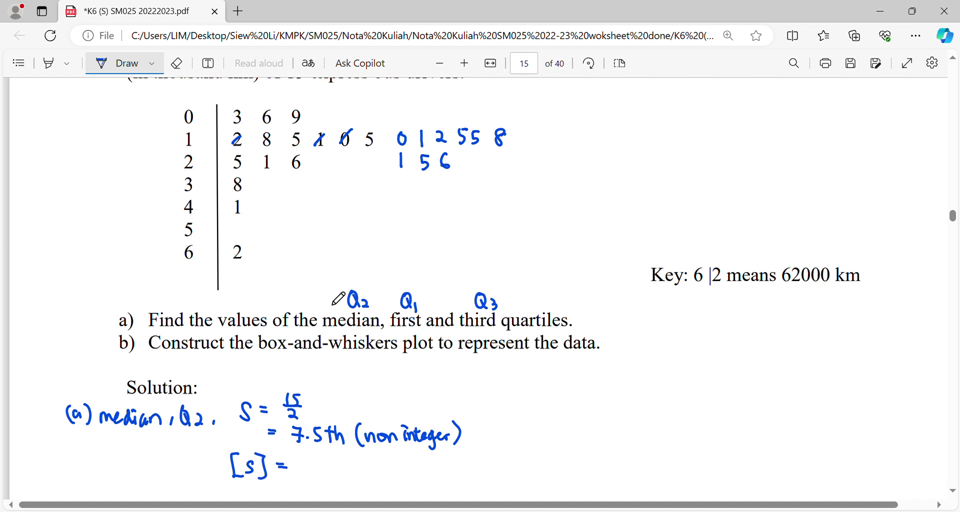
pyautogui.scroll(-1, 316, 444)
pyautogui.scroll(-1, 315, 435)
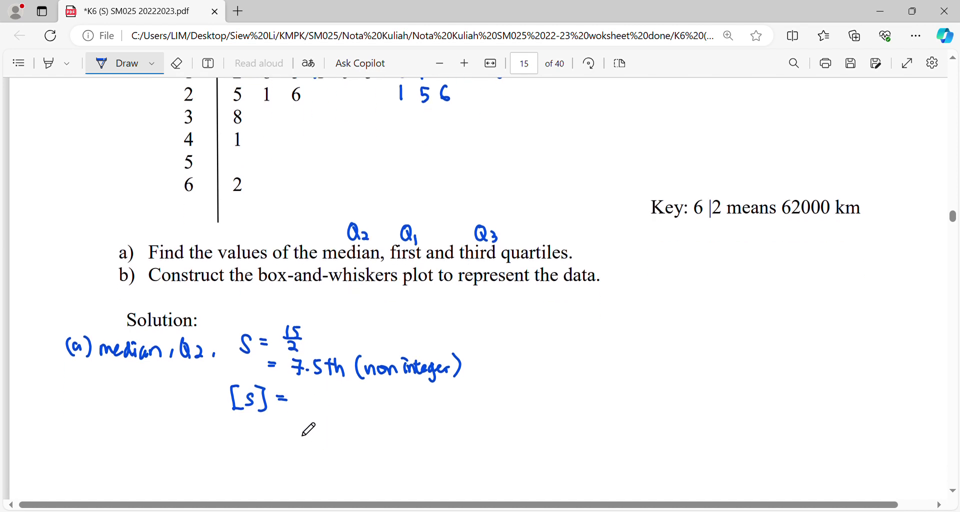
pyautogui.moveTo(310, 398); pyautogui.dragTo(306, 392)
pyautogui.moveTo(315, 400)
pyautogui.mouseDown()
pyautogui.moveTo(325, 399)
pyautogui.moveTo(320, 410)
pyautogui.mouseUp()
pyautogui.moveTo(325, 392); pyautogui.dragTo(335, 410)
# Step: Write the median value Q2 = X8 = 15000km, then begin the Q1 working line
pyautogui.moveTo(215, 429); pyautogui.dragTo(220, 448)
pyautogui.moveTo(224, 437); pyautogui.dragTo(224, 448)
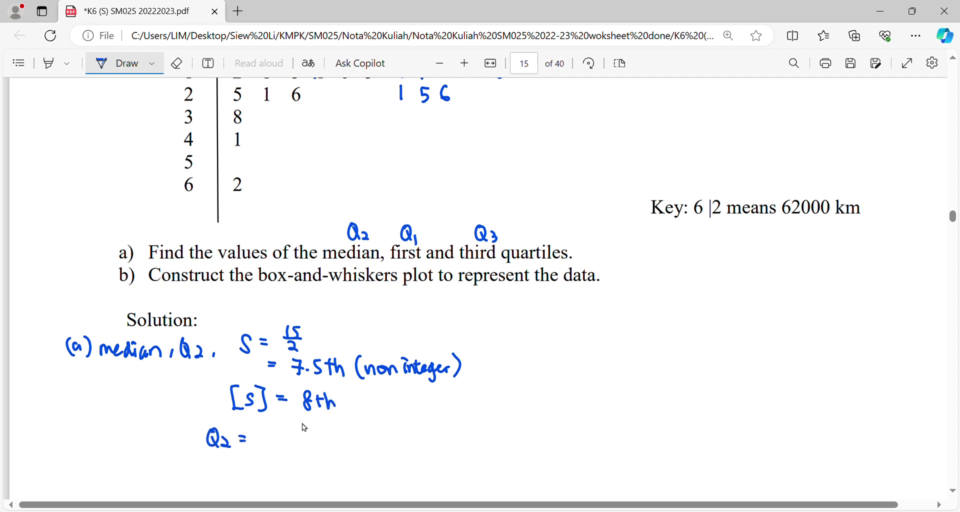
pyautogui.moveTo(275, 425)
pyautogui.mouseDown()
pyautogui.moveTo(265, 443)
pyautogui.moveTo(288, 433)
pyautogui.mouseUp()
pyautogui.scroll(1, 340, 276)
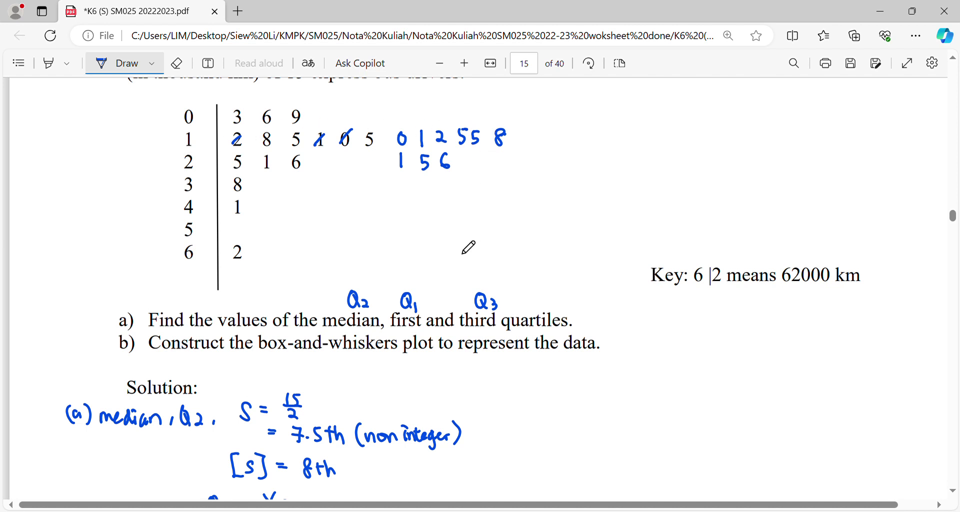
pyautogui.scroll(-1, 423, 240)
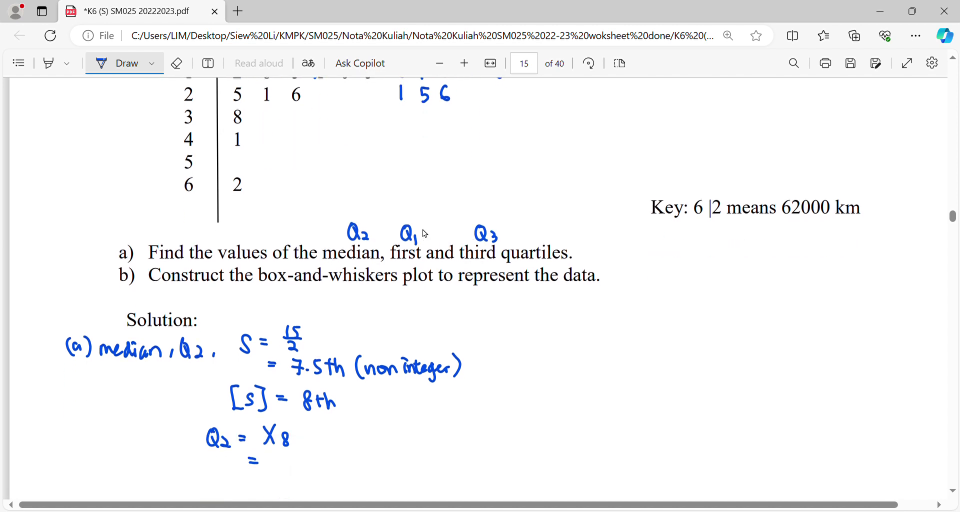
pyautogui.moveTo(304, 456)
pyautogui.mouseDown()
pyautogui.moveTo(291, 470)
pyautogui.moveTo(325, 457)
pyautogui.moveTo(359, 471)
pyautogui.mouseUp()
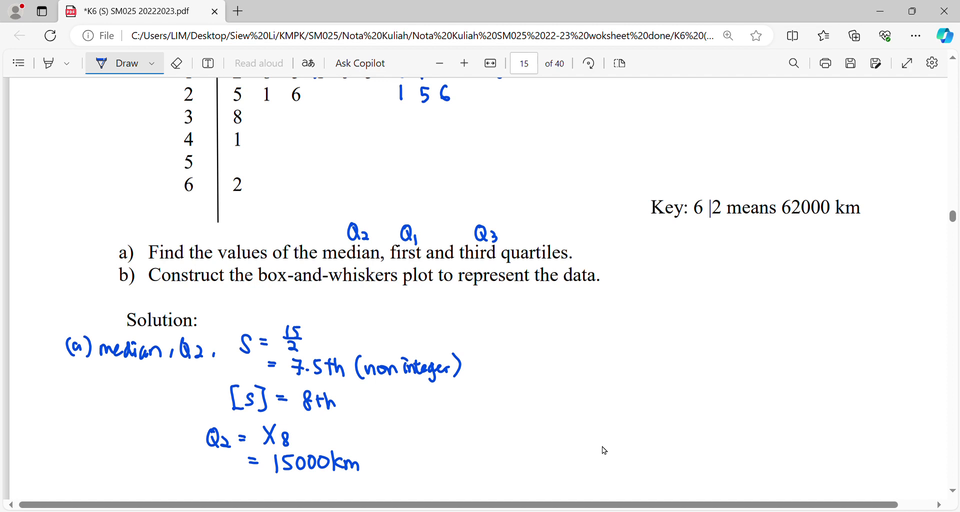
pyautogui.moveTo(499, 330); pyautogui.dragTo(506, 349)
pyautogui.moveTo(510, 338)
pyautogui.mouseDown()
pyautogui.moveTo(511, 350)
pyautogui.moveTo(546, 349)
pyautogui.moveTo(594, 333)
pyautogui.mouseUp()
# Step: Write the Q1 position S = 1/4(15) = 3.75 and note it is a non integer
pyautogui.moveTo(589, 337)
pyautogui.mouseDown()
pyautogui.moveTo(585, 346)
pyautogui.moveTo(608, 354)
pyautogui.moveTo(620, 341)
pyautogui.mouseUp()
pyautogui.moveTo(631, 320); pyautogui.dragTo(633, 350)
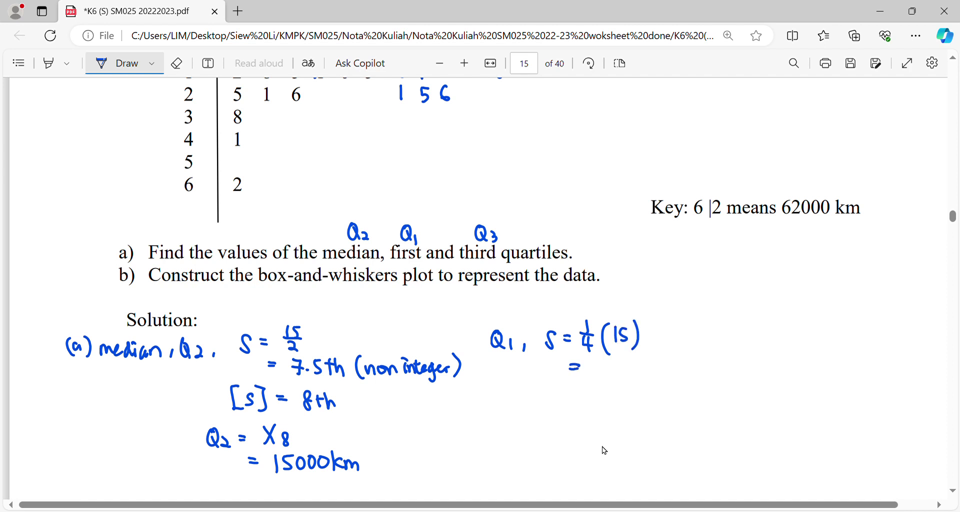
pyautogui.moveTo(591, 365)
pyautogui.mouseDown()
pyautogui.moveTo(593, 381)
pyautogui.moveTo(616, 381)
pyautogui.moveTo(634, 365)
pyautogui.moveTo(625, 381)
pyautogui.mouseUp()
pyautogui.moveTo(648, 360)
pyautogui.mouseDown()
pyautogui.moveTo(644, 378)
pyautogui.moveTo(668, 376)
pyautogui.mouseUp()
pyautogui.moveTo(669, 378); pyautogui.dragTo(680, 379)
pyautogui.click(680, 362)
pyautogui.moveTo(684, 378); pyautogui.dragTo(700, 379)
pyautogui.moveTo(693, 370)
pyautogui.mouseDown()
pyautogui.moveTo(706, 368)
pyautogui.moveTo(708, 379)
pyautogui.mouseUp()
pyautogui.moveTo(714, 371)
pyautogui.mouseDown()
pyautogui.moveTo(710, 388)
pyautogui.moveTo(726, 378)
pyautogui.mouseUp()
pyautogui.moveTo(727, 356); pyautogui.dragTo(730, 381)
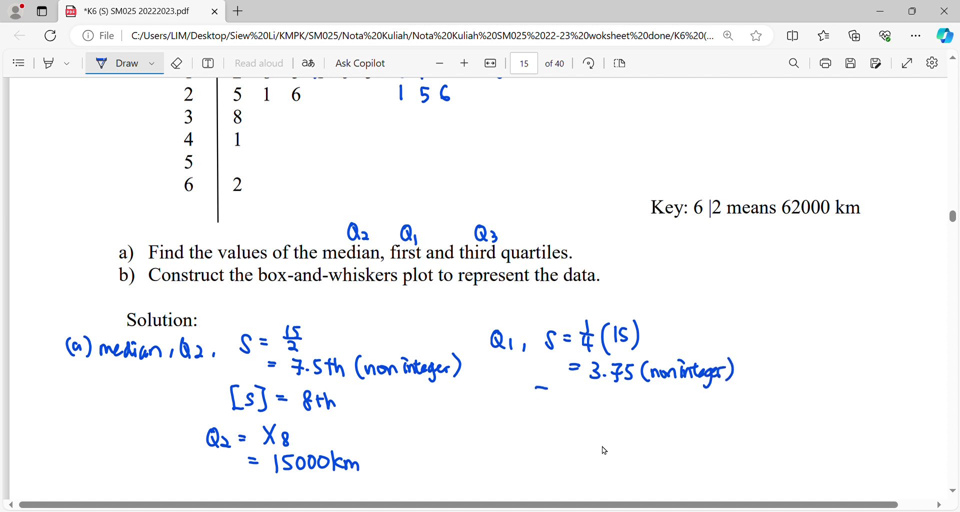
# Step: Round the Q1 position up to [s] = 4
pyautogui.moveTo(537, 388); pyautogui.dragTo(550, 407)
pyautogui.moveTo(561, 388)
pyautogui.mouseDown()
pyautogui.moveTo(571, 388)
pyautogui.moveTo(564, 413)
pyautogui.mouseUp()
pyautogui.click(583, 398)
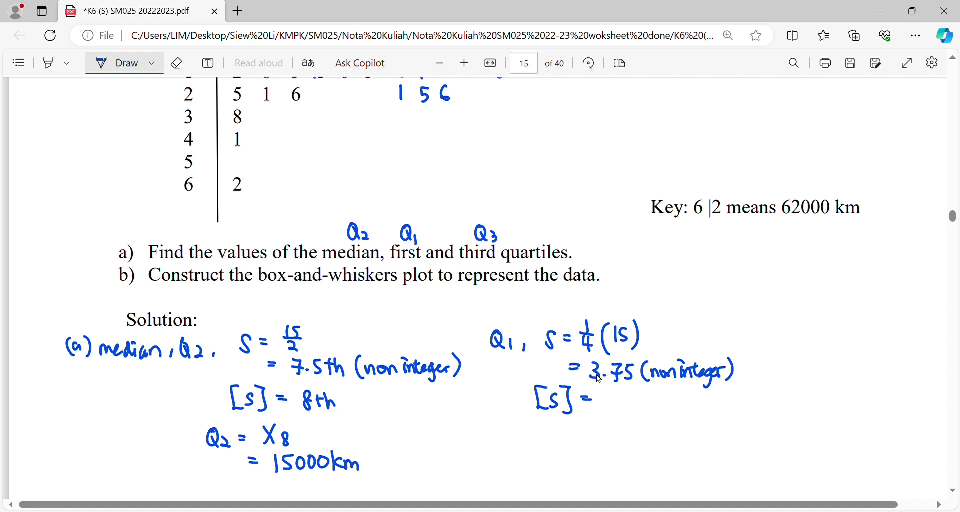
pyautogui.moveTo(607, 389); pyautogui.dragTo(610, 400)
pyautogui.moveTo(614, 387); pyautogui.dragTo(615, 403)
# Step: Write the first quartile value Q1 = X4 = 10000 km
pyautogui.moveTo(548, 426)
pyautogui.mouseDown()
pyautogui.moveTo(545, 446)
pyautogui.moveTo(548, 426)
pyautogui.mouseUp()
pyautogui.moveTo(559, 432); pyautogui.dragTo(564, 447)
pyautogui.moveTo(610, 423); pyautogui.dragTo(600, 445)
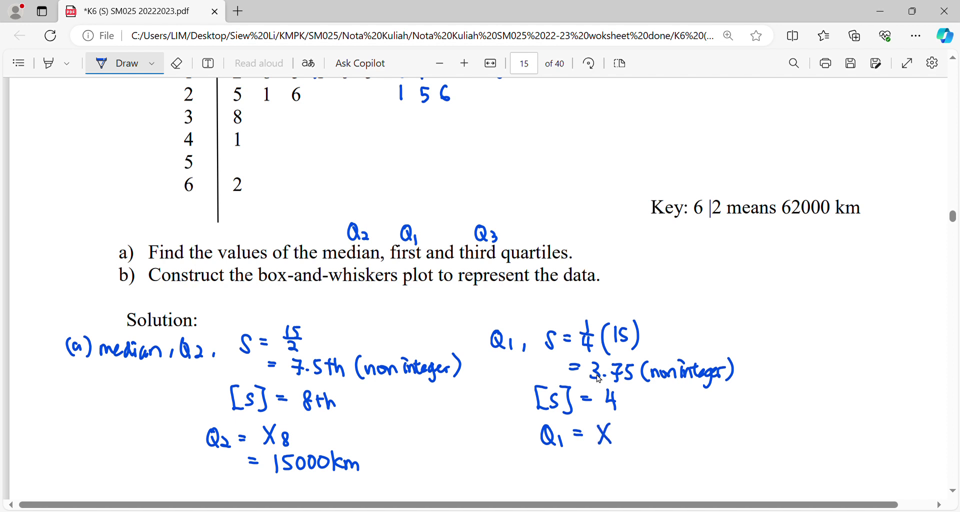
pyautogui.scroll(2, 450, 283)
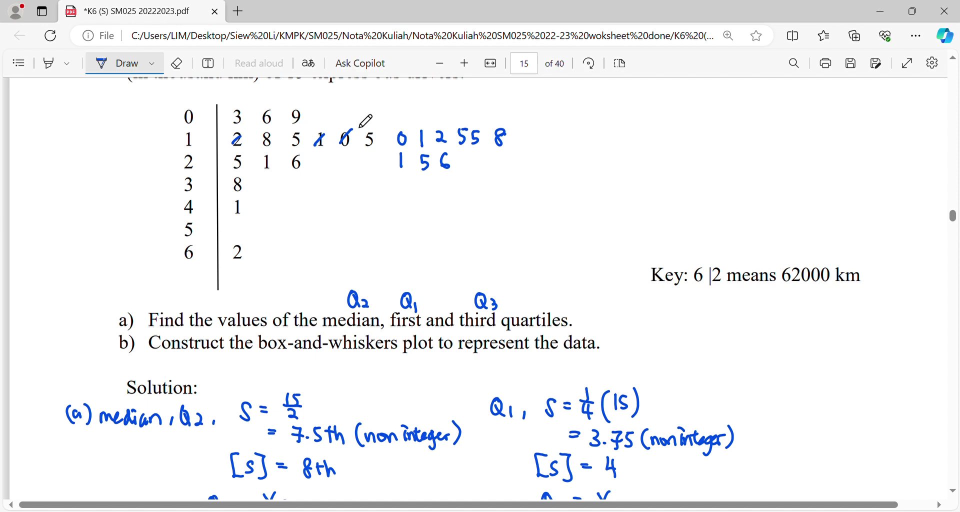
pyautogui.scroll(-6, 499, 187)
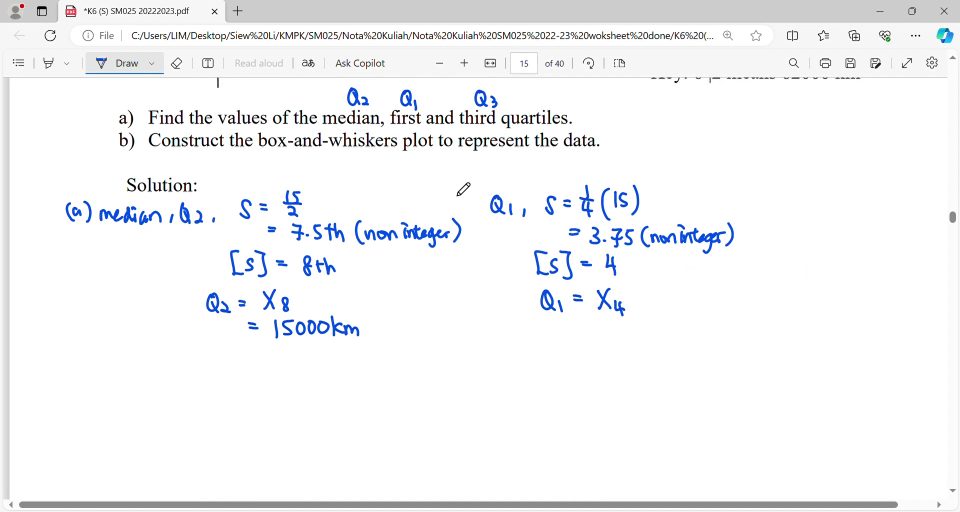
pyautogui.scroll(2, 459, 186)
pyautogui.moveTo(580, 392)
pyautogui.mouseDown()
pyautogui.moveTo(601, 403)
pyautogui.moveTo(605, 393)
pyautogui.moveTo(642, 394)
pyautogui.moveTo(653, 405)
pyautogui.mouseUp()
pyautogui.moveTo(663, 392)
pyautogui.mouseDown()
pyautogui.moveTo(664, 406)
pyautogui.moveTo(680, 406)
pyautogui.mouseUp()
# Step: Start the third quartile working line for Q3 in the right-hand column
pyautogui.moveTo(762, 256)
pyautogui.mouseDown()
pyautogui.moveTo(760, 276)
pyautogui.moveTo(772, 279)
pyautogui.mouseUp()
pyautogui.moveTo(773, 265)
pyautogui.mouseDown()
pyautogui.moveTo(774, 278)
pyautogui.moveTo(797, 265)
pyautogui.mouseUp()
pyautogui.moveTo(790, 272); pyautogui.dragTo(854, 267)
# Step: Write the Q3 position S = 3/4(15) = 11.25 and note it is a non integer
pyautogui.moveTo(846, 269)
pyautogui.mouseDown()
pyautogui.moveTo(865, 268)
pyautogui.moveTo(861, 283)
pyautogui.moveTo(885, 276)
pyautogui.mouseUp()
pyautogui.moveTo(897, 256); pyautogui.dragTo(898, 283)
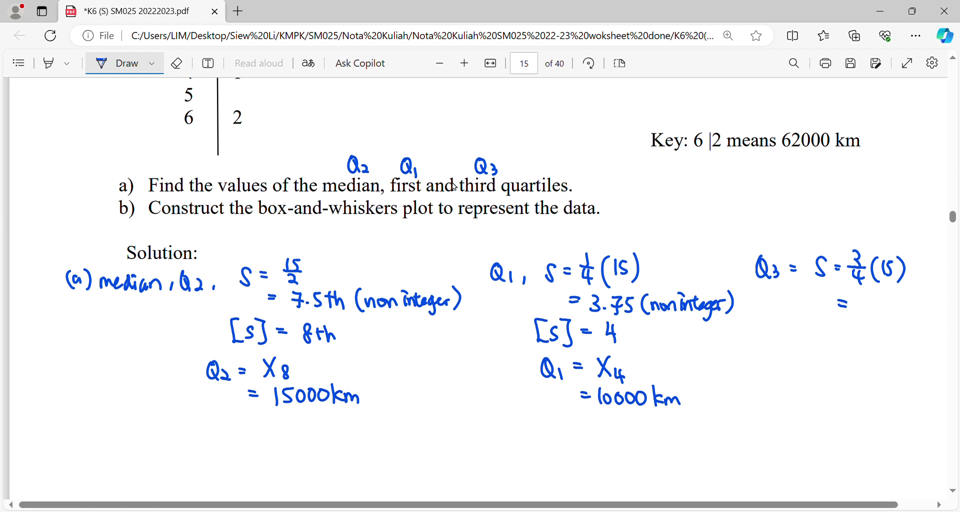
pyautogui.moveTo(887, 302); pyautogui.dragTo(887, 319)
pyautogui.moveTo(887, 303); pyautogui.dragTo(895, 302)
pyautogui.moveTo(856, 325); pyautogui.dragTo(851, 343)
pyautogui.moveTo(859, 332); pyautogui.dragTo(909, 339)
pyautogui.click(893, 330)
pyautogui.moveTo(905, 331)
pyautogui.mouseDown()
pyautogui.moveTo(922, 336)
pyautogui.moveTo(924, 350)
pyautogui.mouseUp()
pyautogui.moveTo(928, 335); pyautogui.dragTo(938, 340)
pyautogui.moveTo(940, 325); pyautogui.dragTo(942, 347)
# Step: Round the Q3 position up to [S] = 12
pyautogui.moveTo(804, 344); pyautogui.dragTo(806, 364)
pyautogui.moveTo(814, 344)
pyautogui.mouseDown()
pyautogui.moveTo(822, 344)
pyautogui.moveTo(818, 375)
pyautogui.mouseUp()
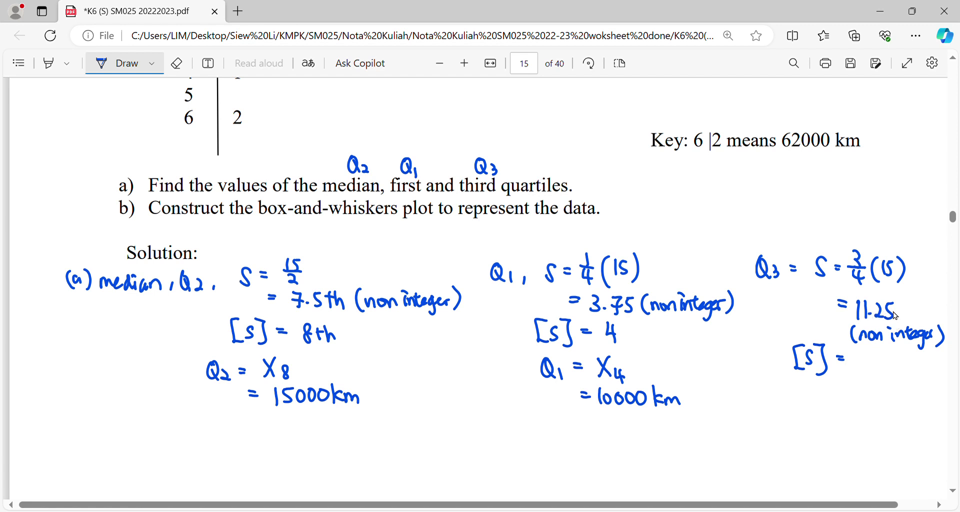
pyautogui.moveTo(869, 365); pyautogui.dragTo(878, 365)
# Step: Begin the Q3 value line as Q3 = X12 =
pyautogui.moveTo(787, 386)
pyautogui.mouseDown()
pyautogui.moveTo(784, 407)
pyautogui.moveTo(809, 396)
pyautogui.mouseUp()
pyautogui.moveTo(803, 403); pyautogui.dragTo(811, 401)
pyautogui.moveTo(833, 385)
pyautogui.mouseDown()
pyautogui.moveTo(825, 400)
pyautogui.moveTo(833, 406)
pyautogui.mouseUp()
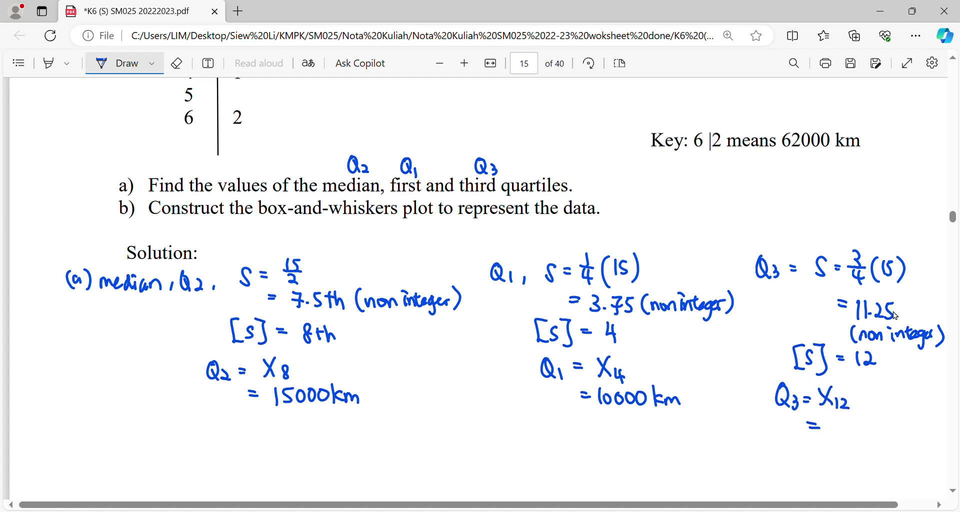
pyautogui.scroll(3, 706, 222)
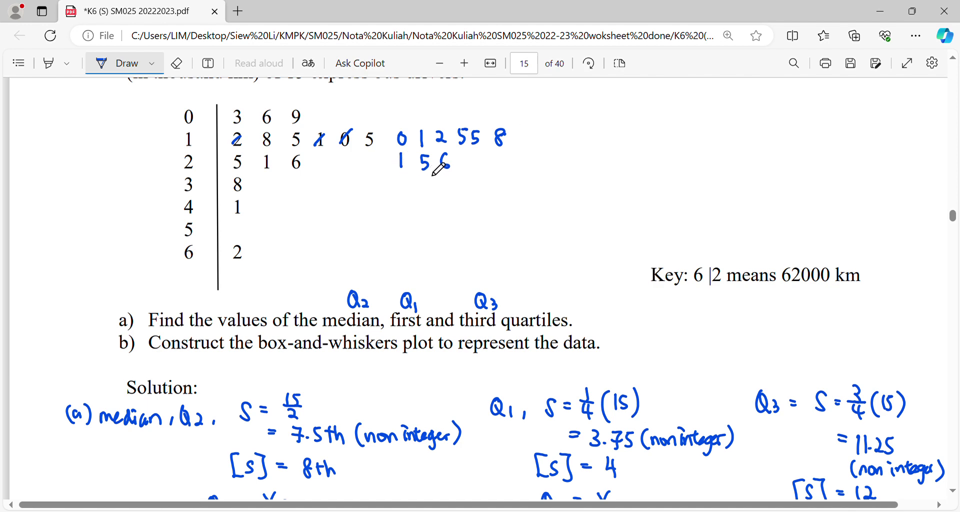
pyautogui.scroll(-4, 636, 208)
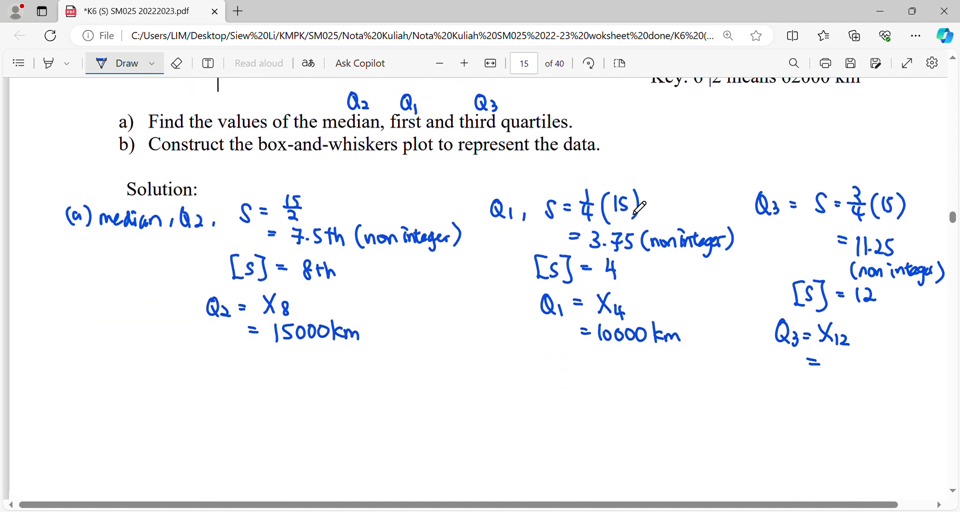